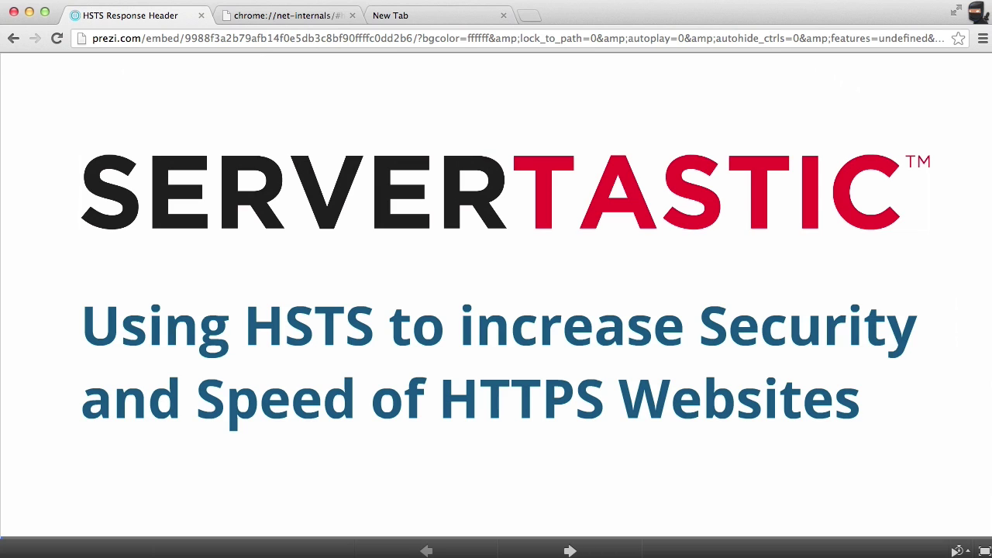
Step: Present the slide on the Strict-Transport-Security header with max-age=63072000, then advance past it
{"action": "key", "text": "Right"}
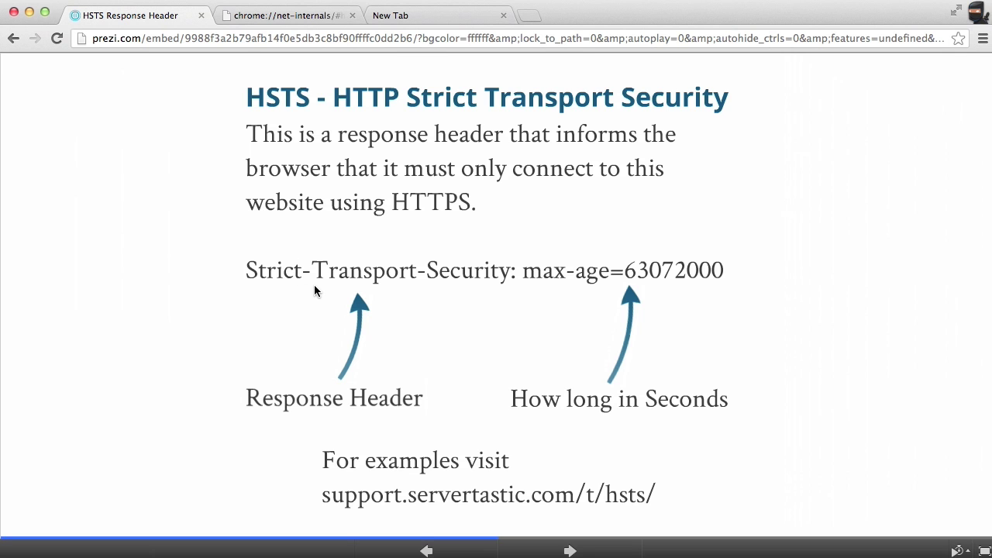
{"action": "key", "text": "Right"}
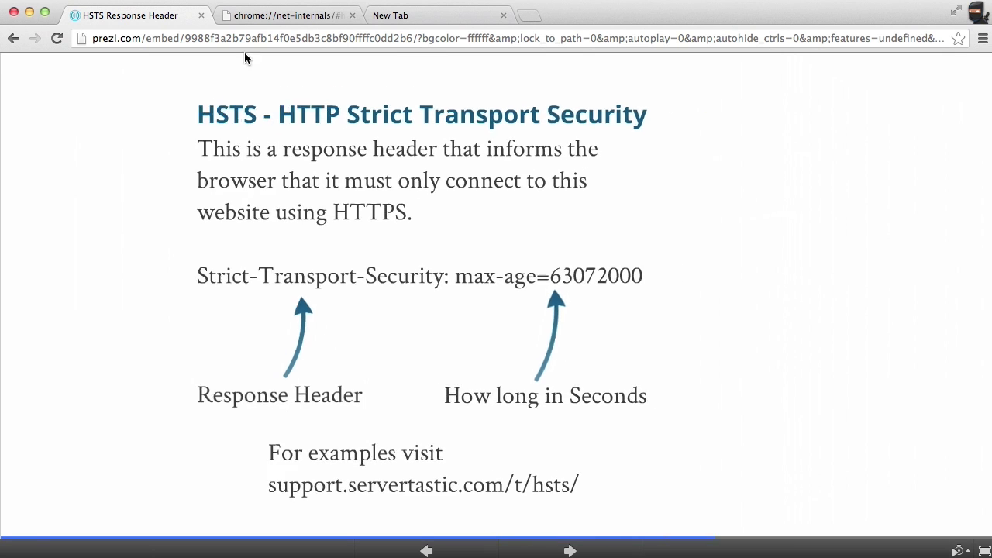
{"action": "left_click", "coordinate": [254, 16]}
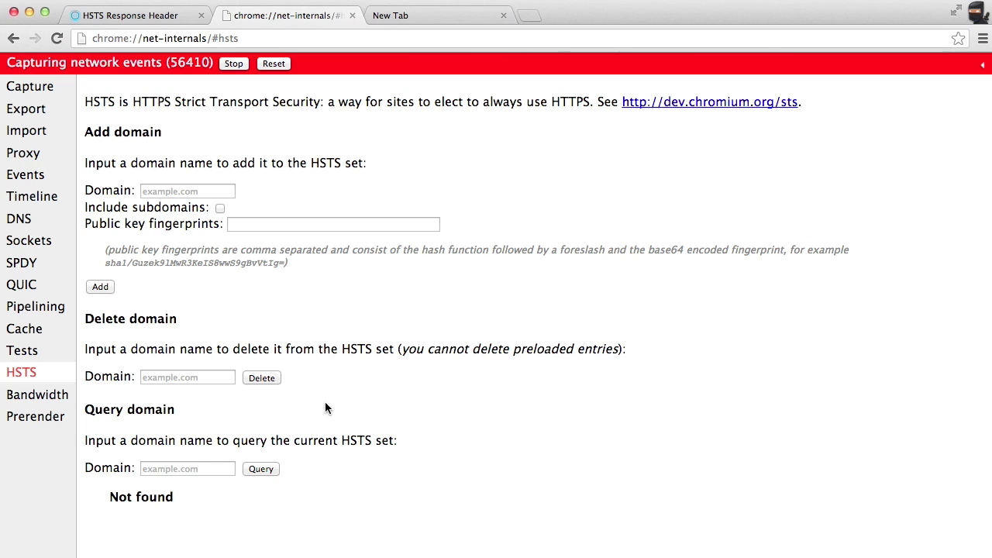
{"action": "left_click", "coordinate": [172, 467]}
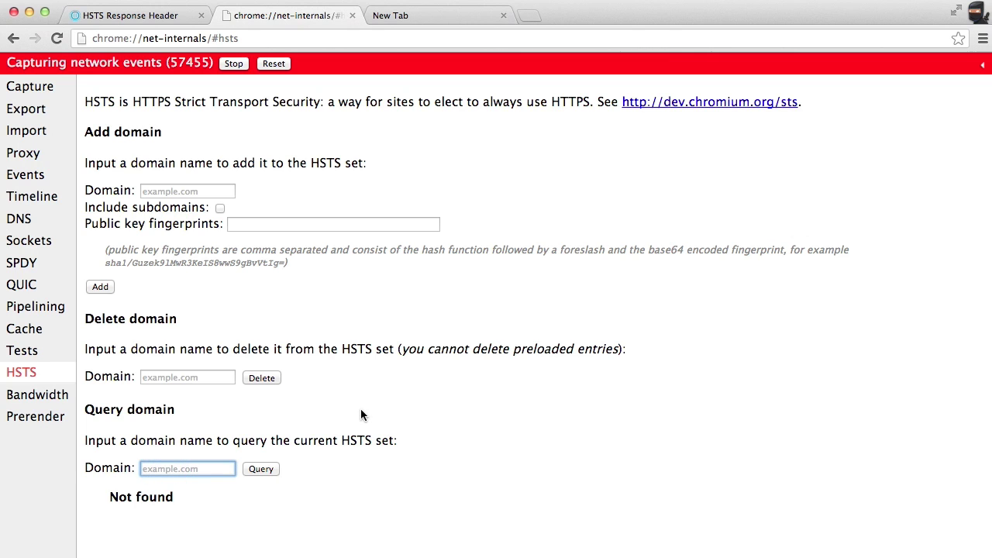
{"action": "type", "text": "www.paypal.com"}
{"action": "left_click", "coordinate": [271, 469]}
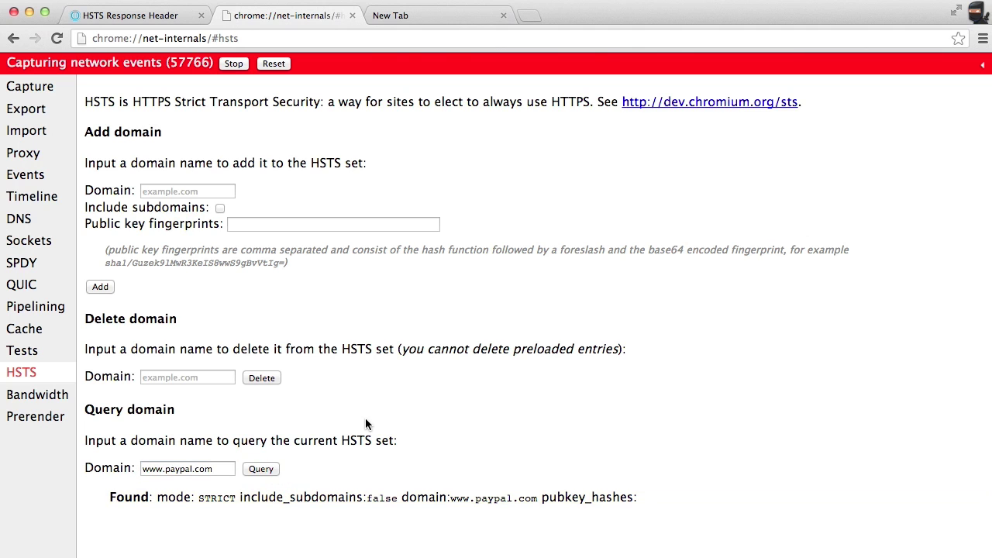
{"action": "left_click", "coordinate": [209, 498]}
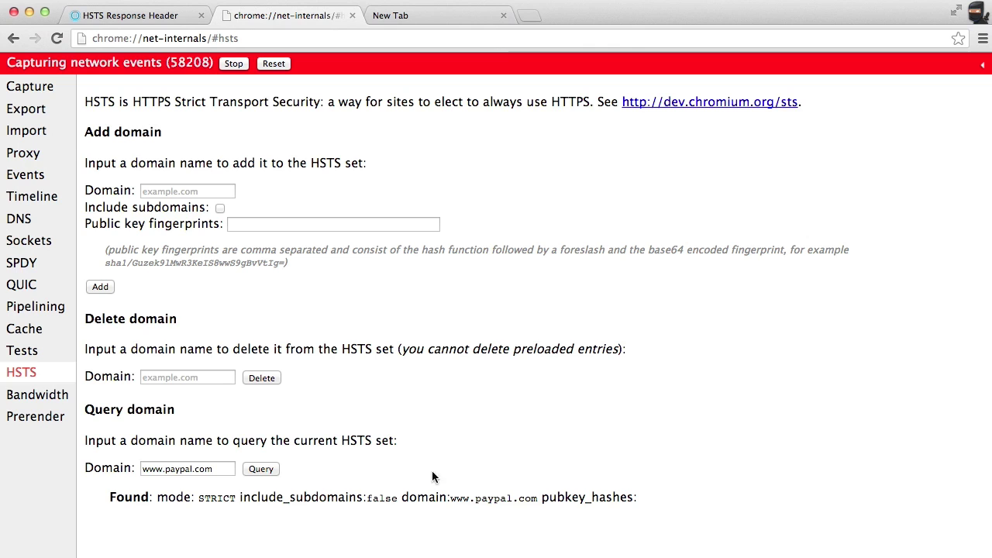
{"action": "left_click_drag", "start_coordinate": [165, 470], "coordinate": [293, 472]}
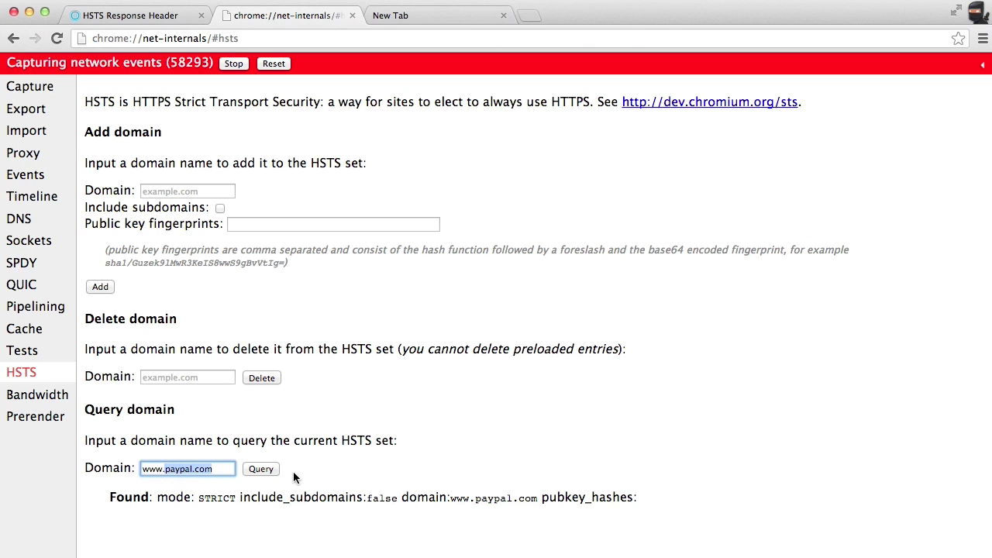
{"action": "type", "text": "se"}
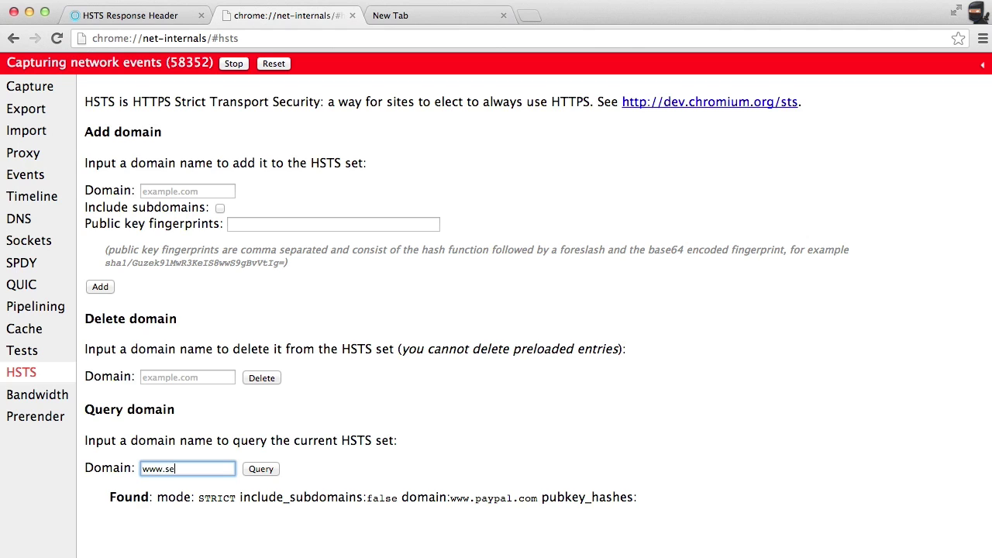
{"action": "type", "text": "rvertastic.com"}
{"action": "left_click", "coordinate": [261, 470]}
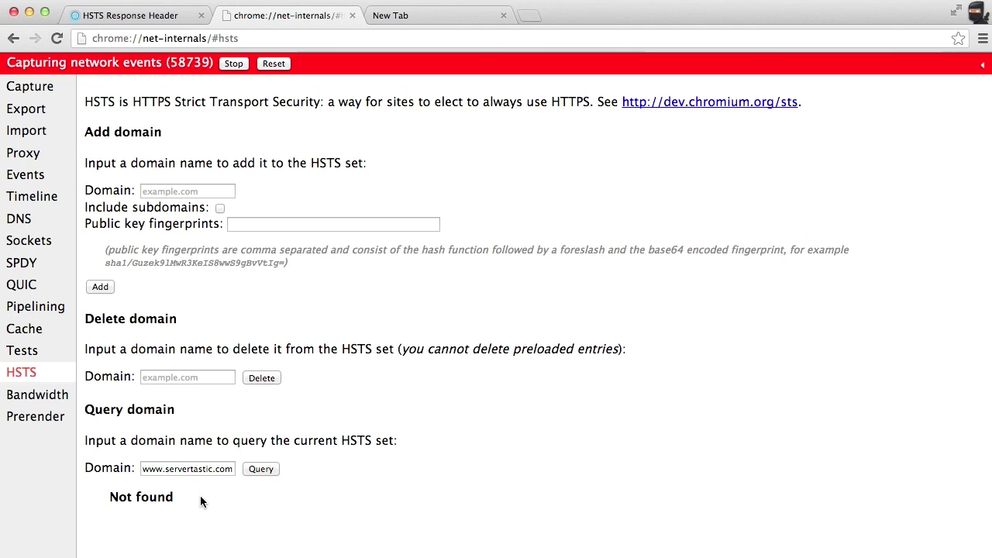
{"action": "left_click", "coordinate": [438, 18]}
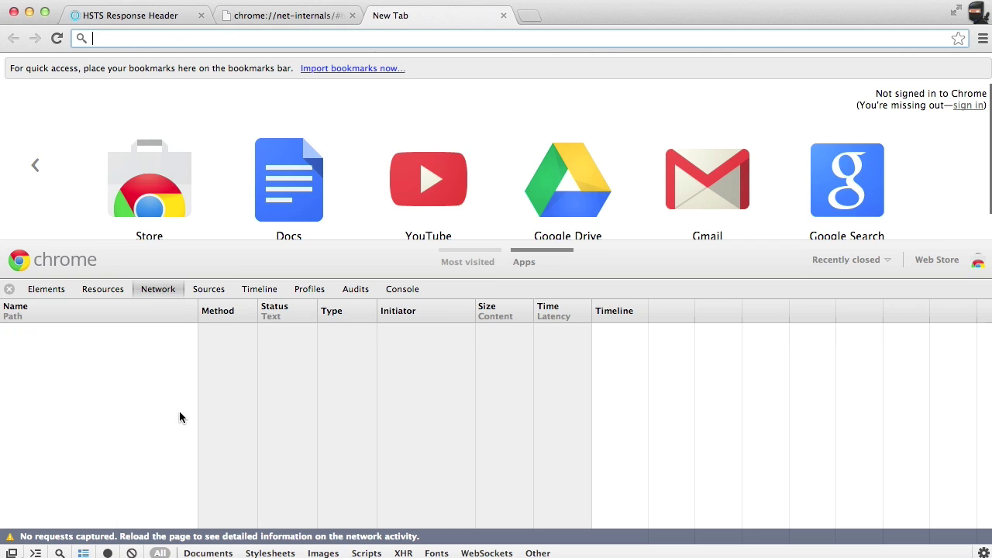
{"action": "left_click", "coordinate": [166, 38]}
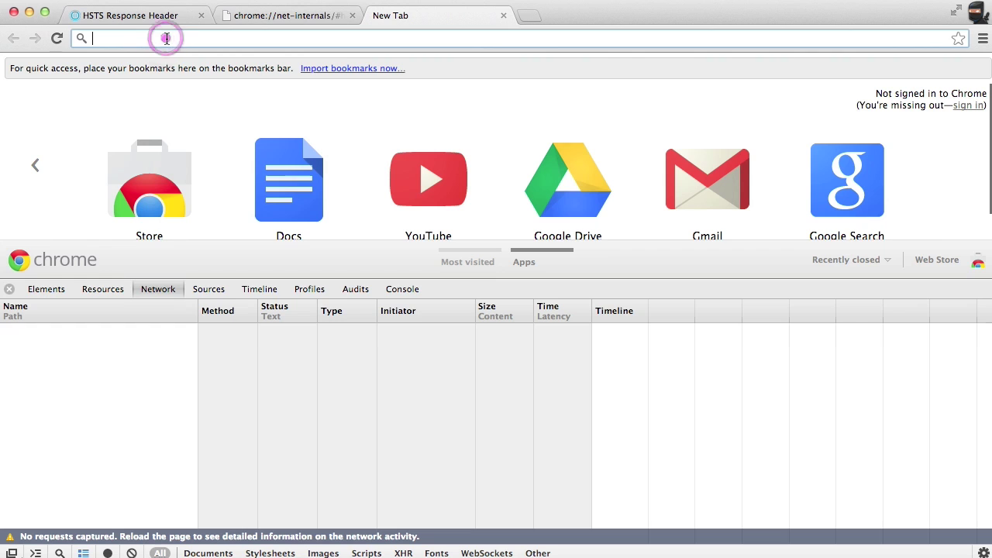
{"action": "type", "text": "htttp"}
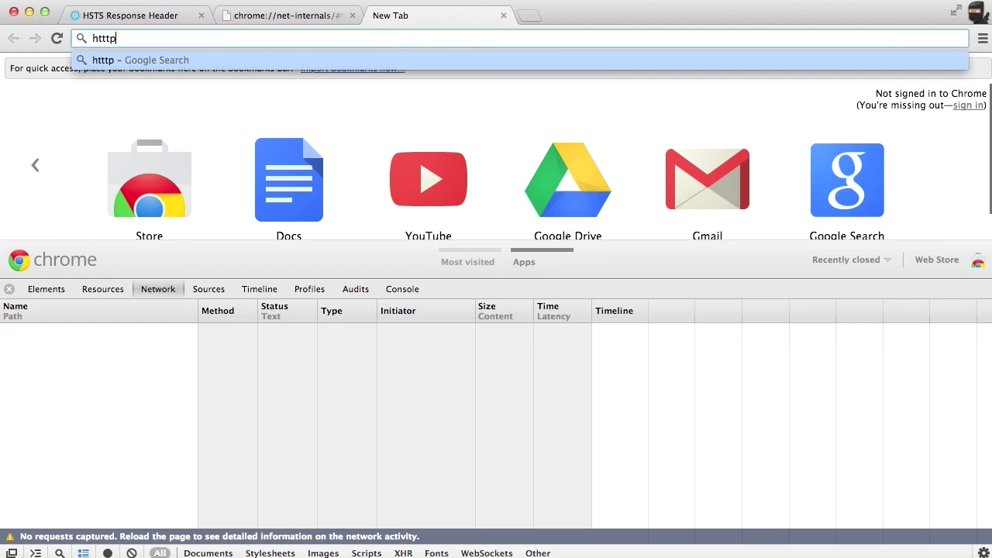
{"action": "key", "text": "BackSpace"}
{"action": "key", "text": "BackSpace"}
{"action": "type", "text": "p:"}
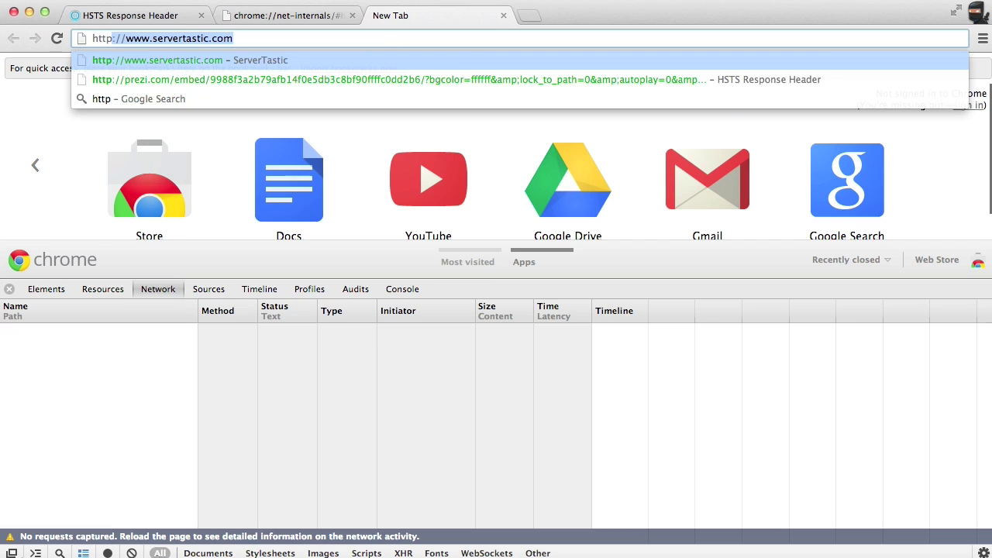
{"action": "type", "text": "//w"}
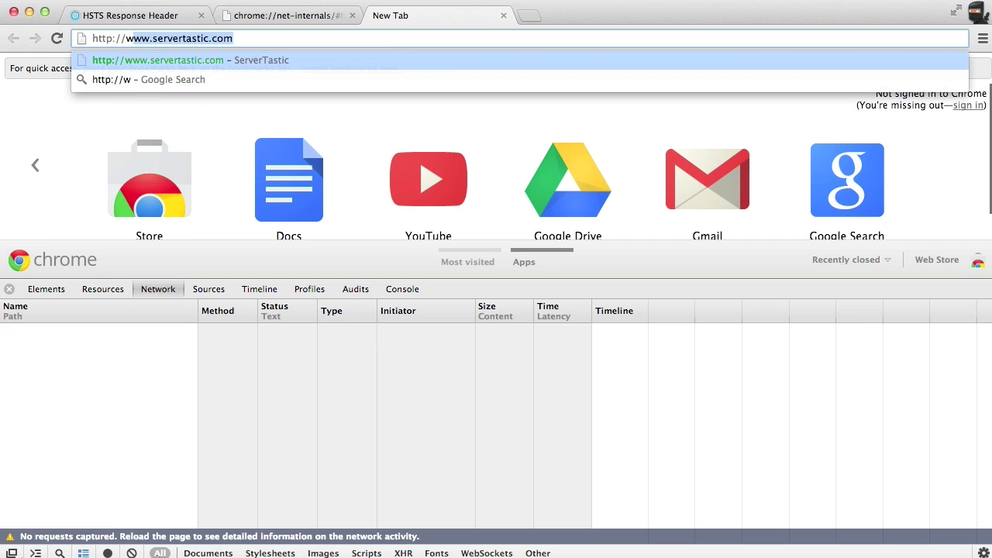
{"action": "type", "text": "ww.servertastic.com"}
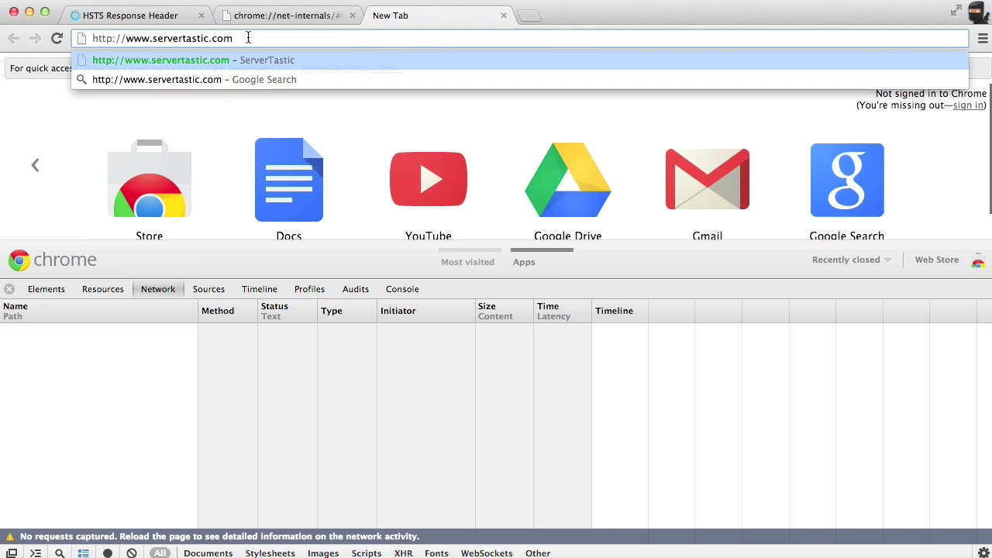
{"action": "key", "text": "Return"}
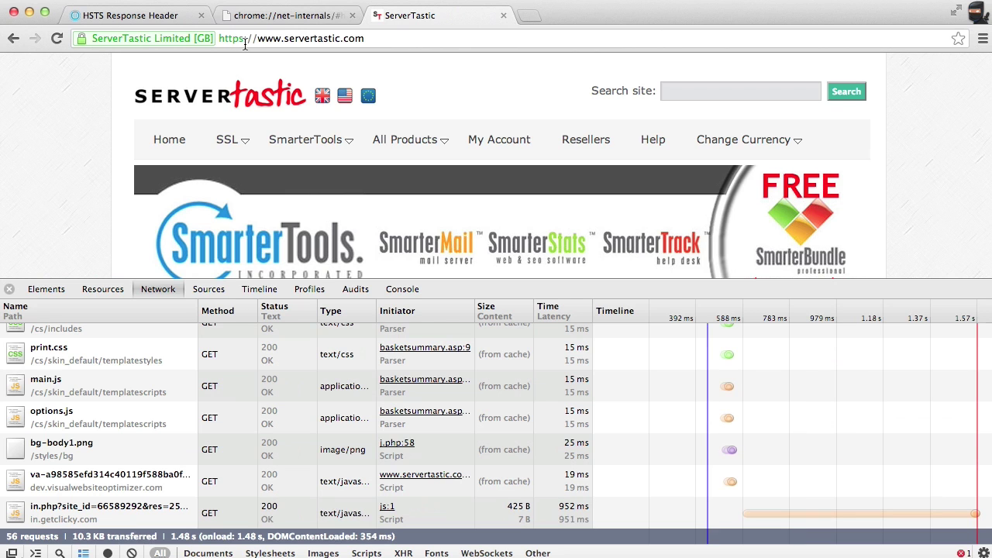
{"action": "scroll", "coordinate": [155, 458], "scroll_direction": "up", "scroll_amount": 5}
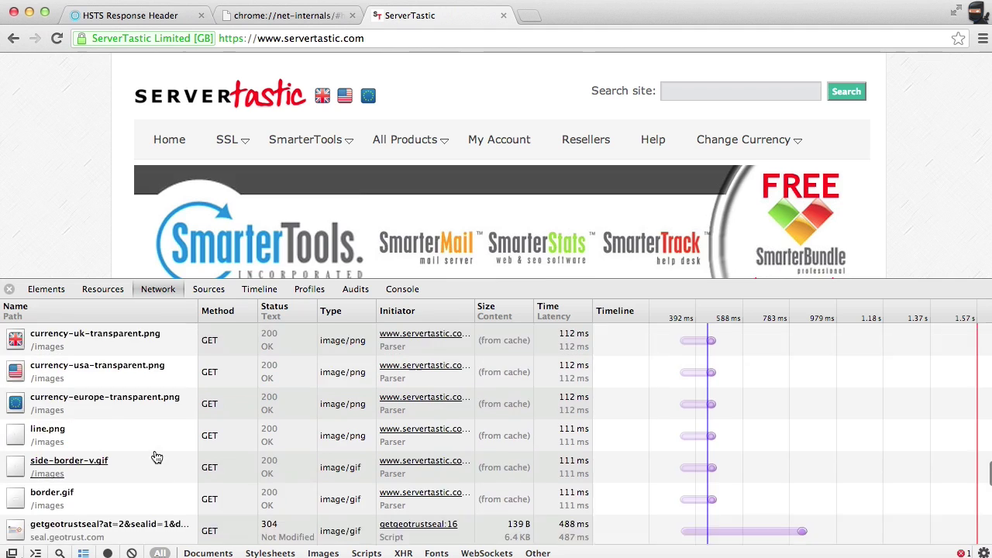
{"action": "scroll", "coordinate": [155, 456], "scroll_direction": "up", "scroll_amount": 10}
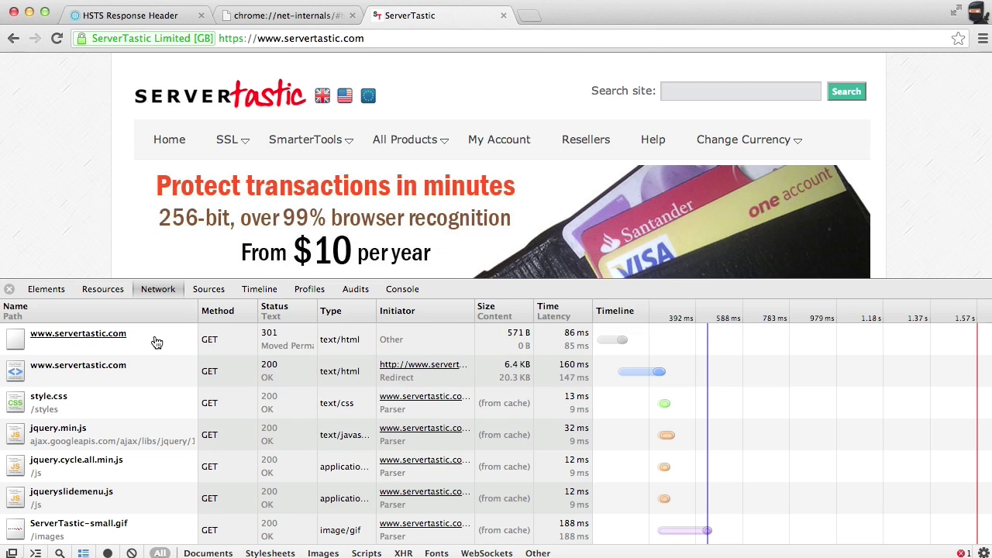
Step: Open the first servertastic.com request's headers and highlight https in its Location redirect
{"action": "left_click", "coordinate": [155, 338]}
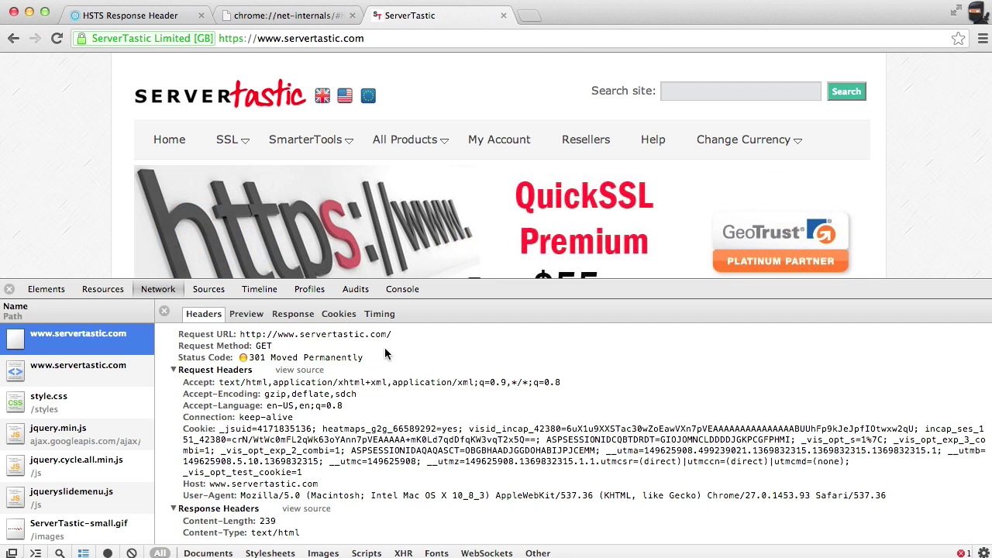
{"action": "scroll", "coordinate": [384, 353], "scroll_direction": "down", "scroll_amount": 5}
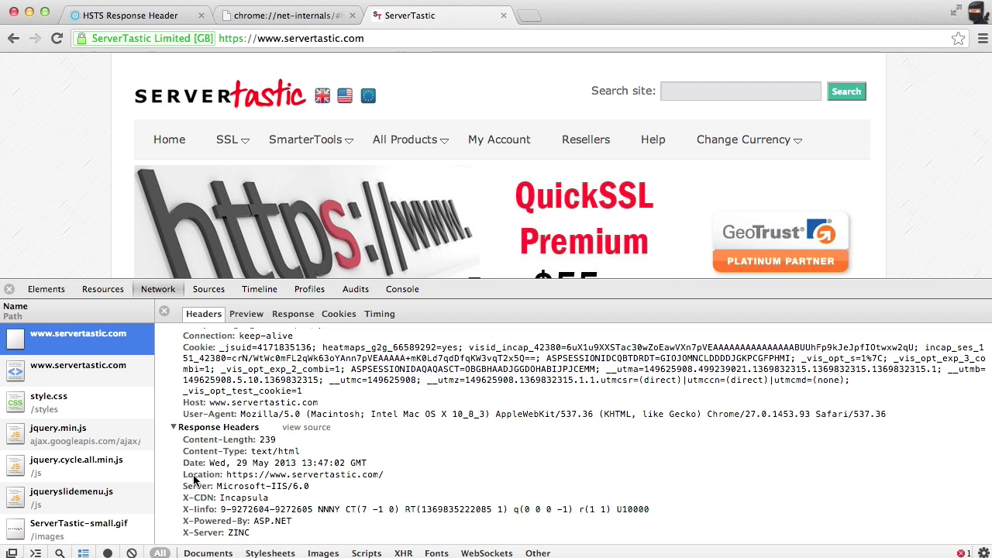
{"action": "double_click", "coordinate": [228, 475]}
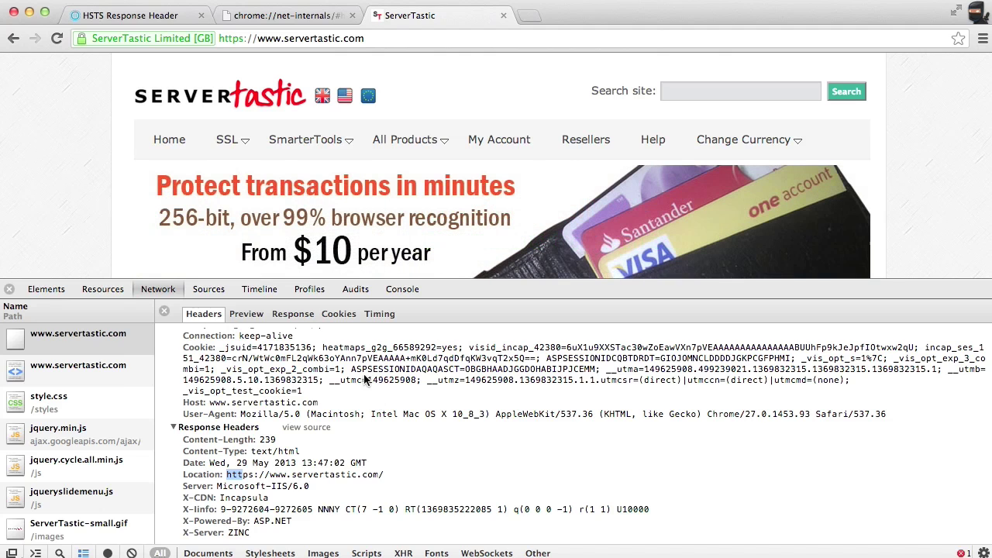
Step: Review the first request's timing breakdown, then return to its headers
{"action": "left_click", "coordinate": [380, 317]}
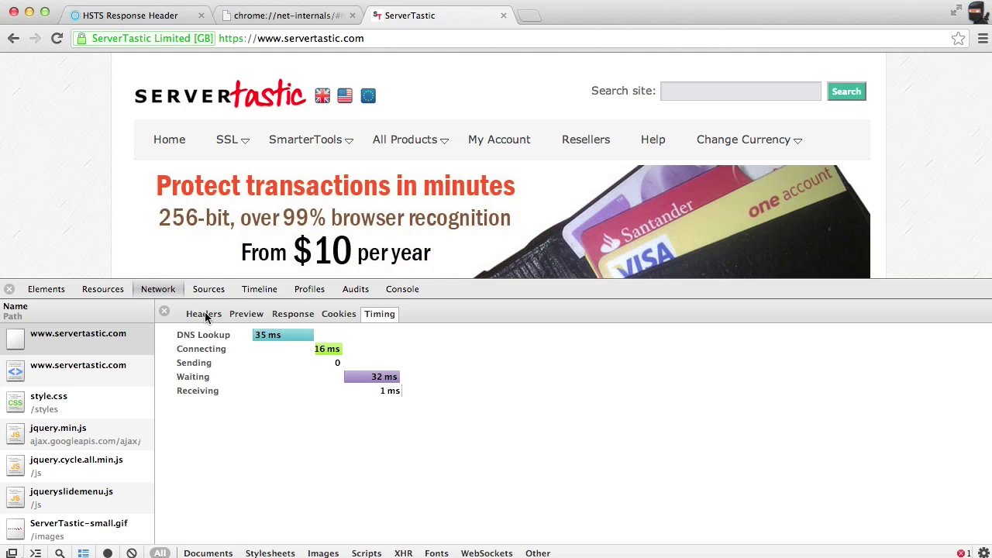
{"action": "left_click", "coordinate": [205, 314]}
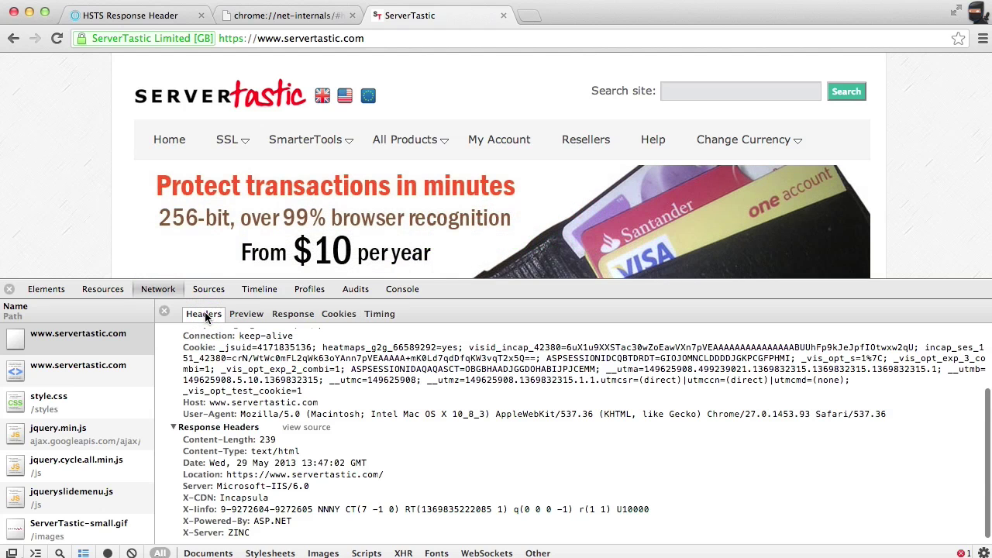
Step: Inspect the second servertastic.com request's response headers, showing Strict-Transport-Security: max-age=63072000
{"action": "left_click", "coordinate": [80, 378]}
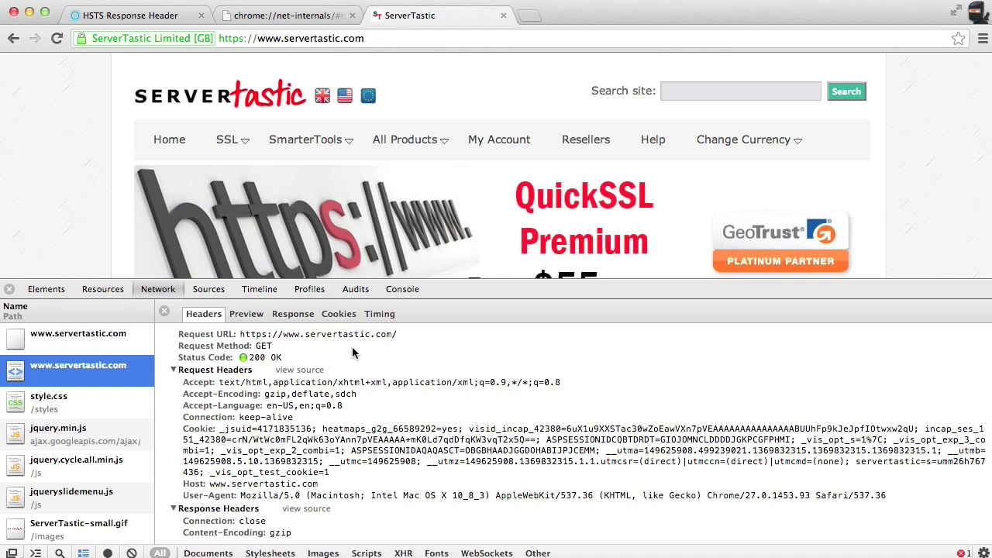
{"action": "scroll", "coordinate": [352, 353], "scroll_direction": "down", "scroll_amount": 5}
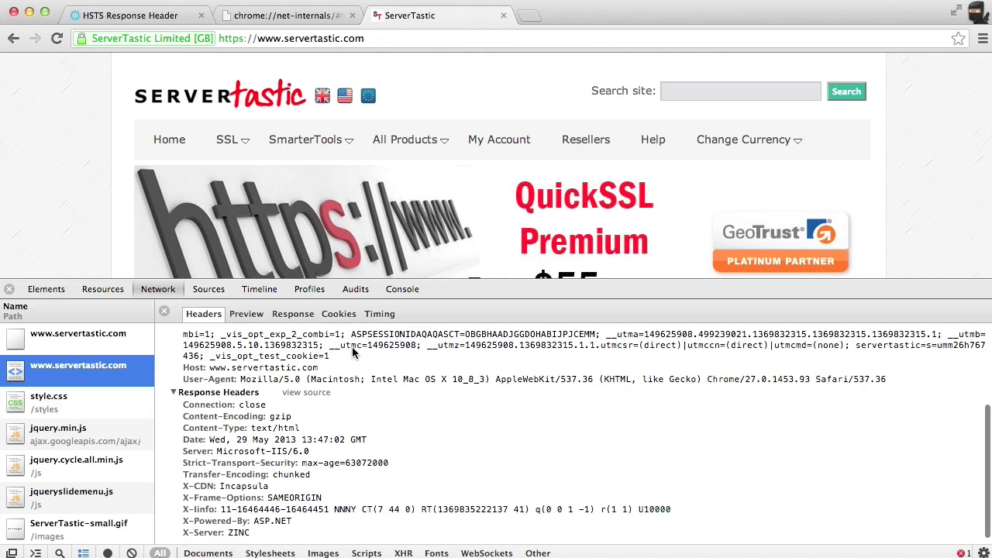
{"action": "left_click", "coordinate": [250, 467]}
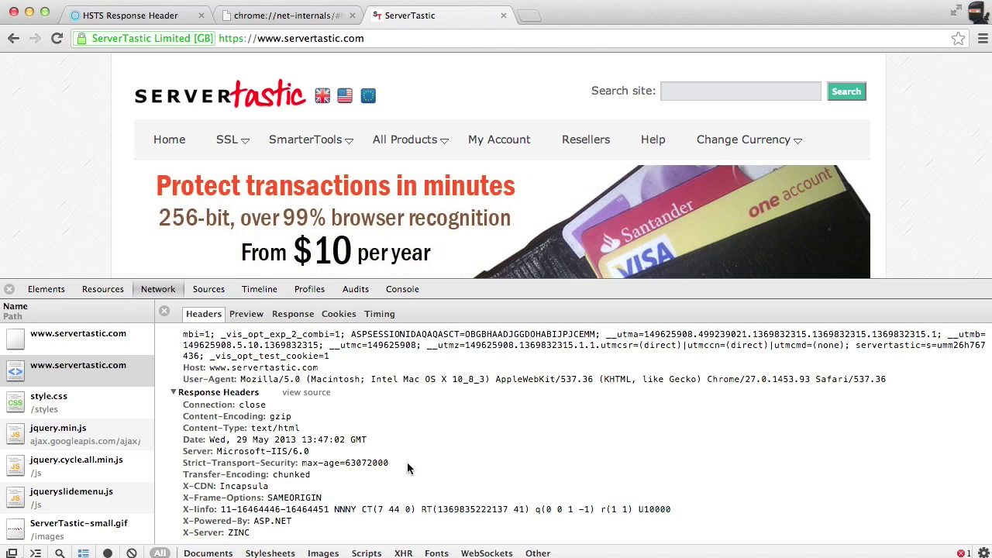
{"action": "left_click", "coordinate": [264, 20]}
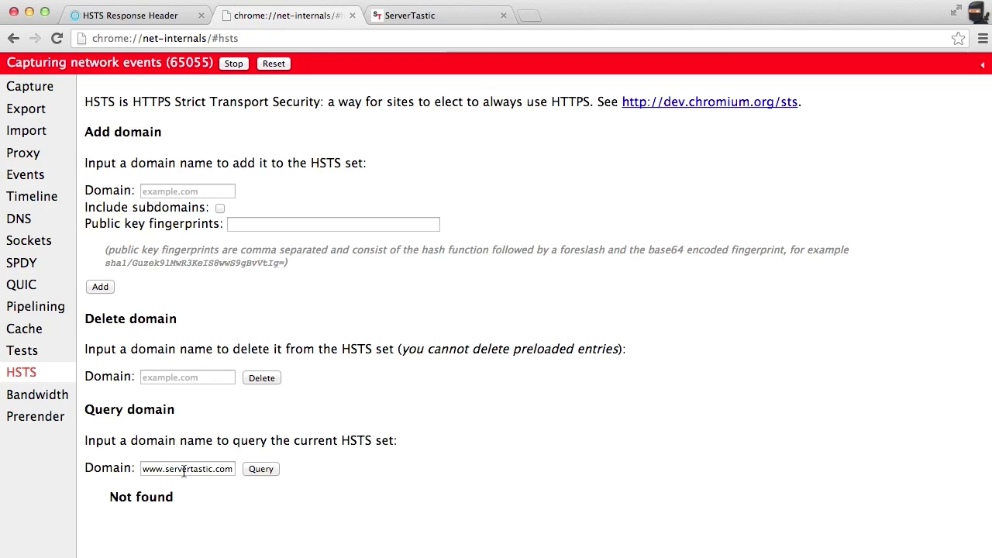
{"action": "left_click", "coordinate": [261, 470]}
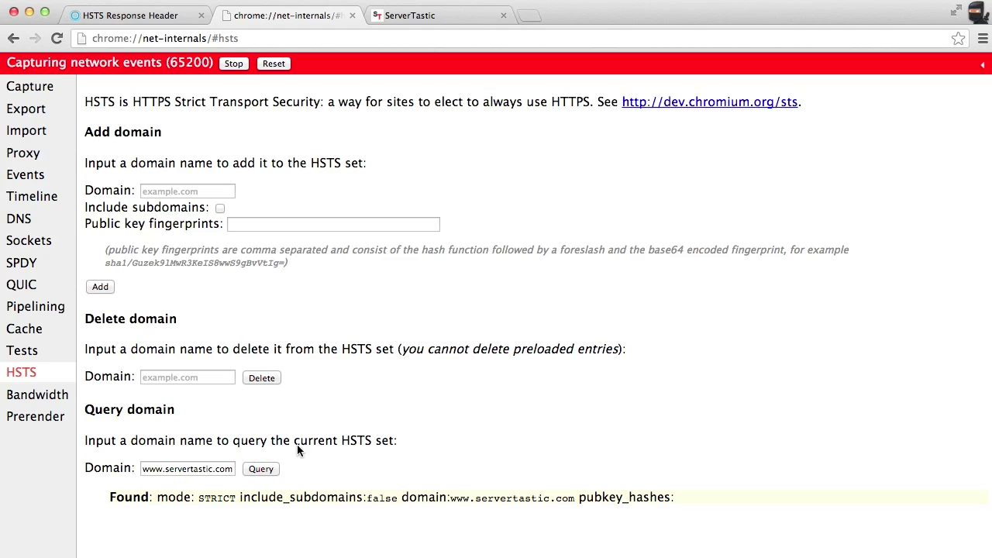
{"action": "left_click", "coordinate": [222, 502]}
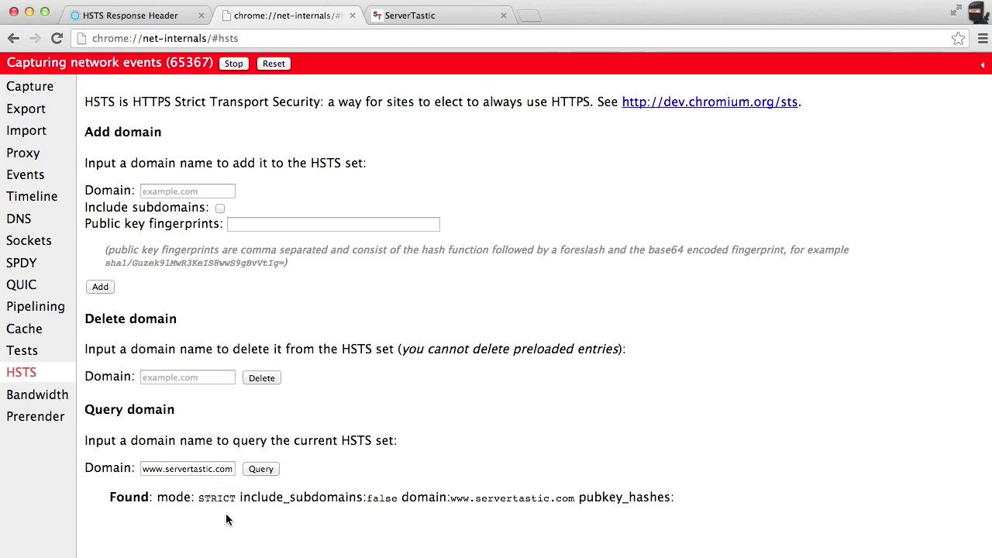
{"action": "left_click", "coordinate": [505, 501]}
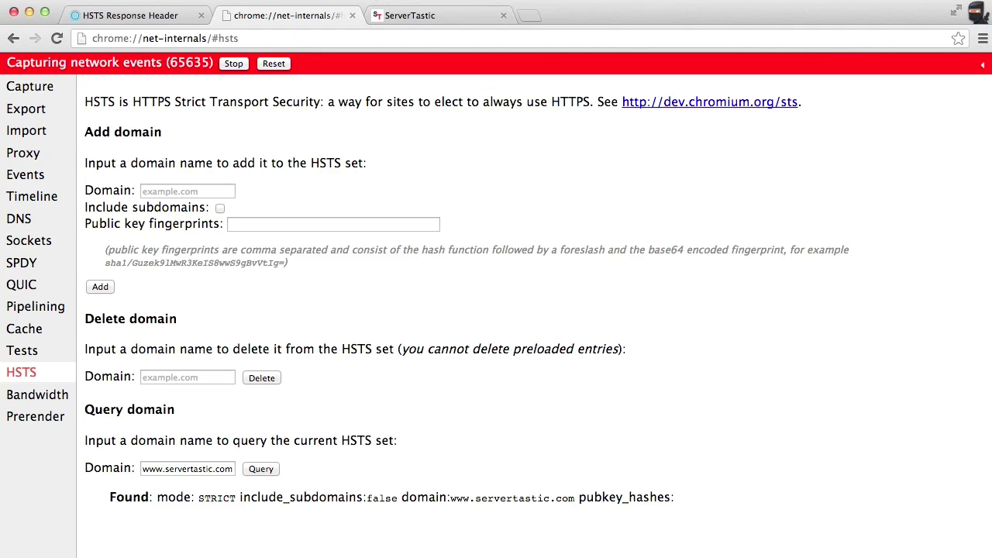
{"action": "left_click", "coordinate": [446, 16]}
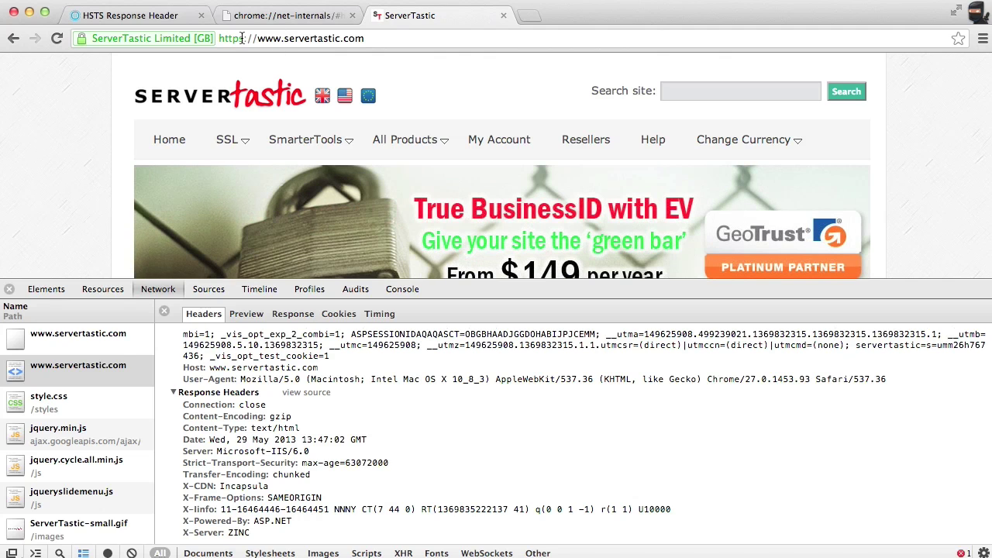
{"action": "left_click", "coordinate": [242, 39]}
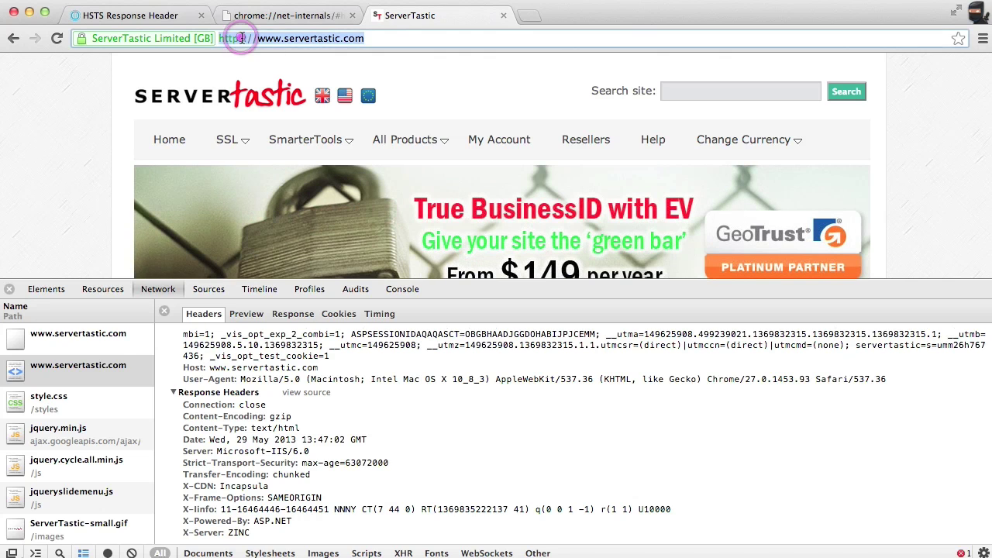
{"action": "left_click", "coordinate": [244, 39]}
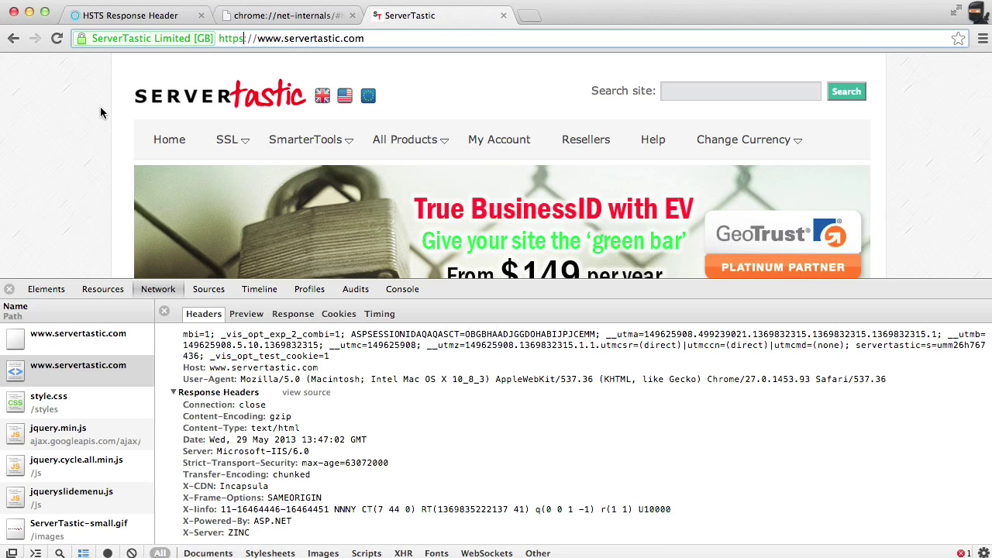
{"action": "key", "text": "BackSpace"}
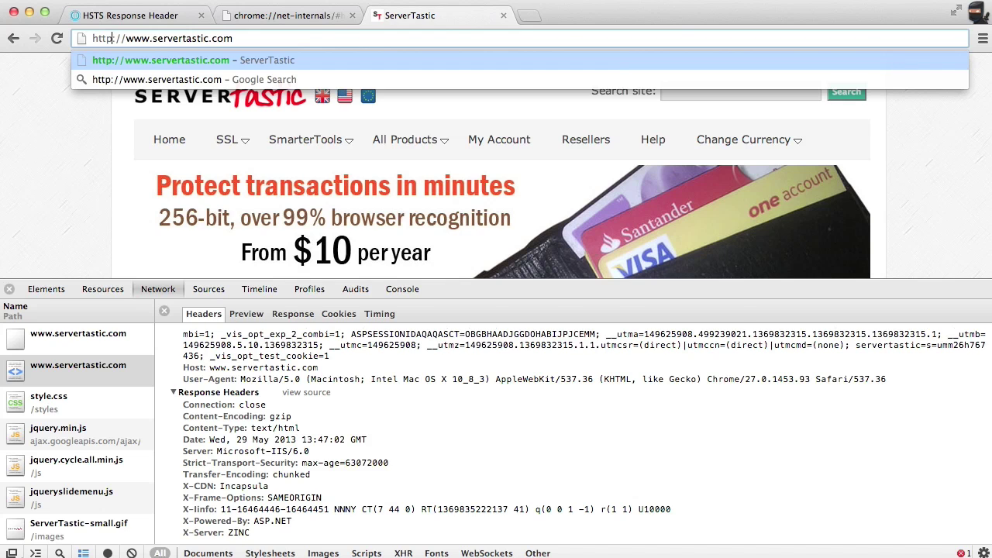
{"action": "key", "text": "Return"}
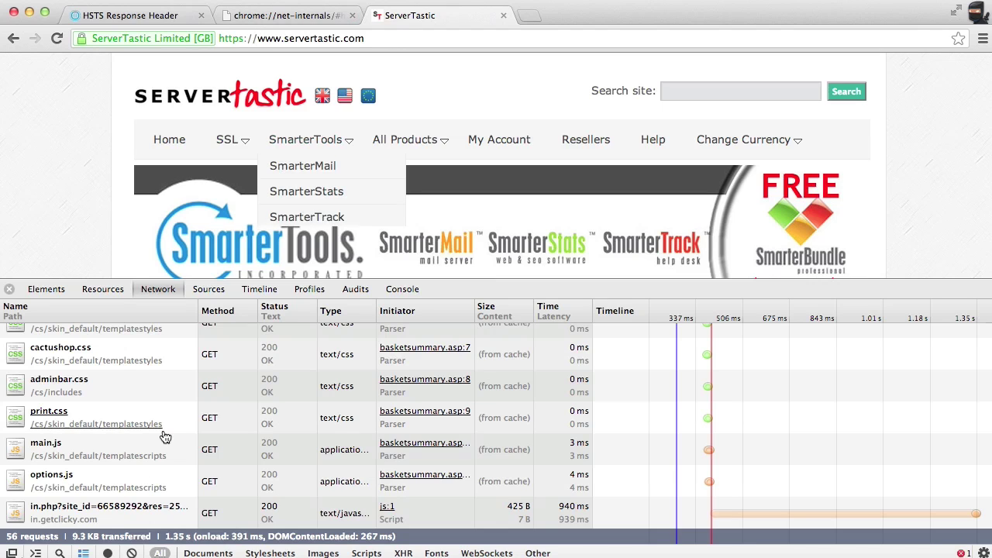
{"action": "scroll", "coordinate": [171, 434], "scroll_direction": "up", "scroll_amount": 15}
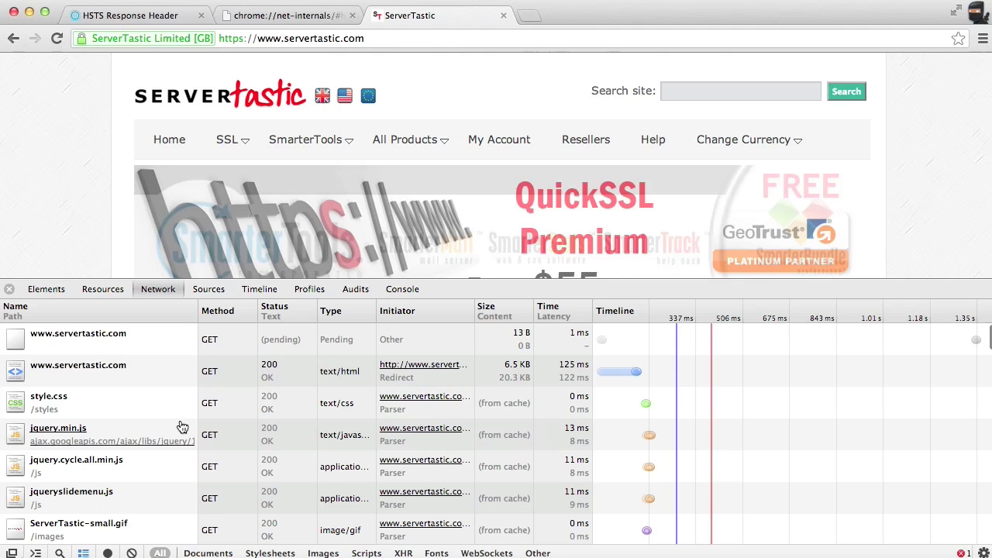
{"action": "left_click", "coordinate": [78, 334]}
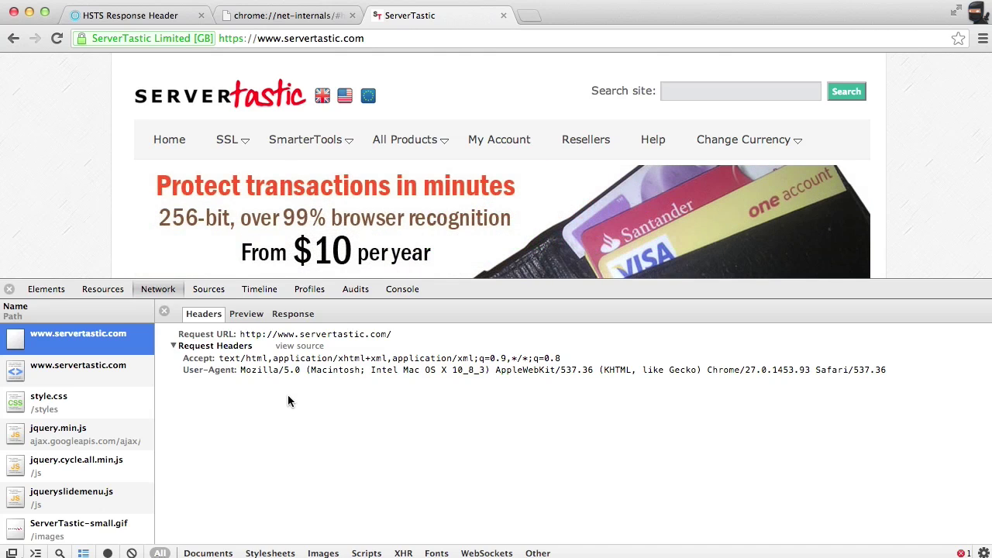
{"action": "left_click", "coordinate": [95, 375]}
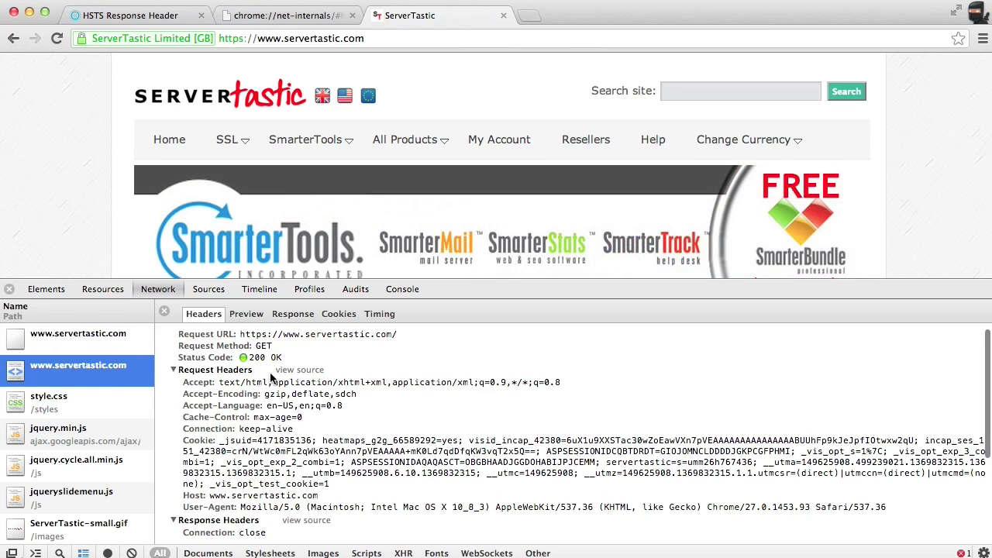
{"action": "scroll", "coordinate": [434, 387], "scroll_direction": "down", "scroll_amount": 5}
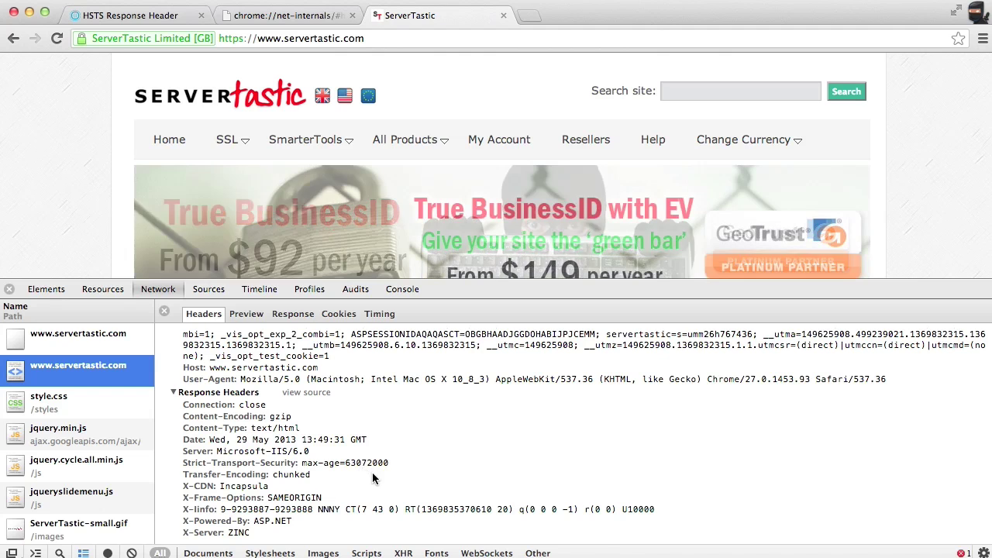
Step: Return to the 'HSTS Response Header' Prezi presentation showing the closing SERVERTASTIC slide
{"action": "left_click", "coordinate": [118, 15]}
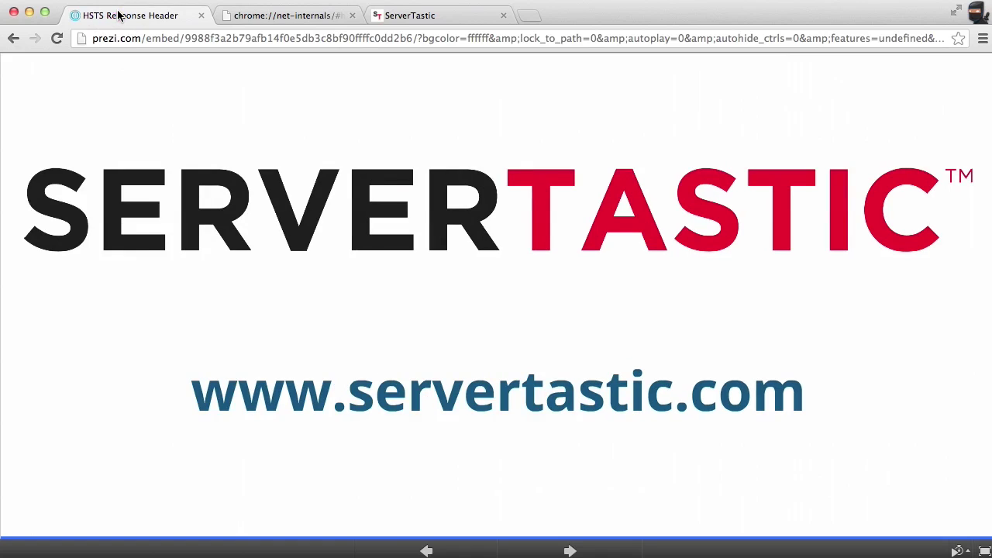